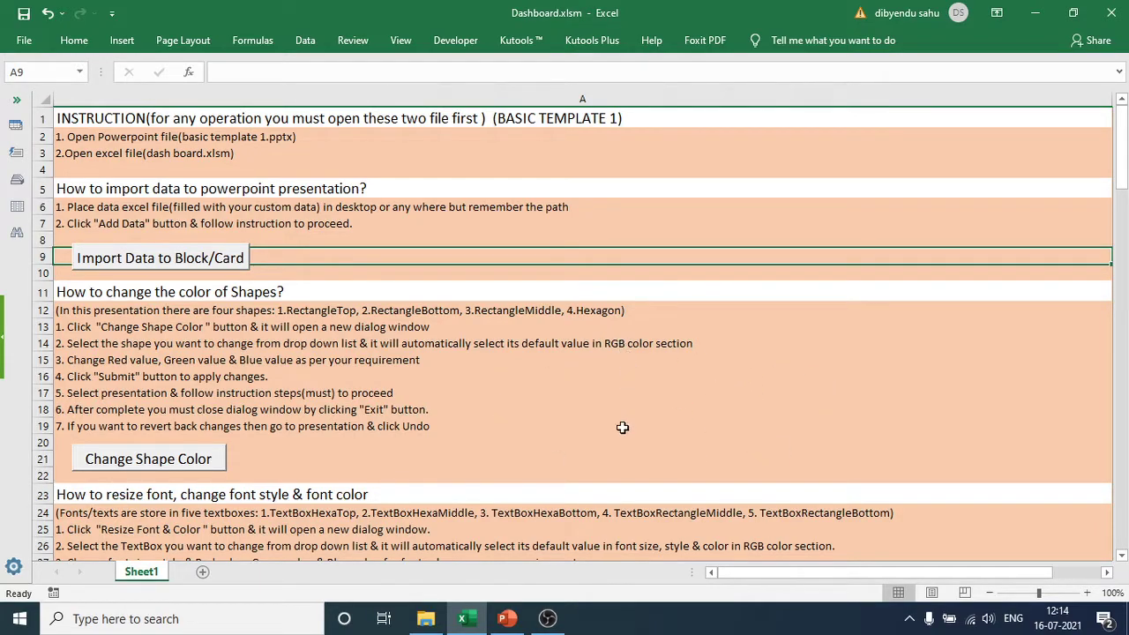
Step: Bring the PowerPoint deck premium_template_2_10.pptm in front of the Excel dashboard
left_click(508, 621)
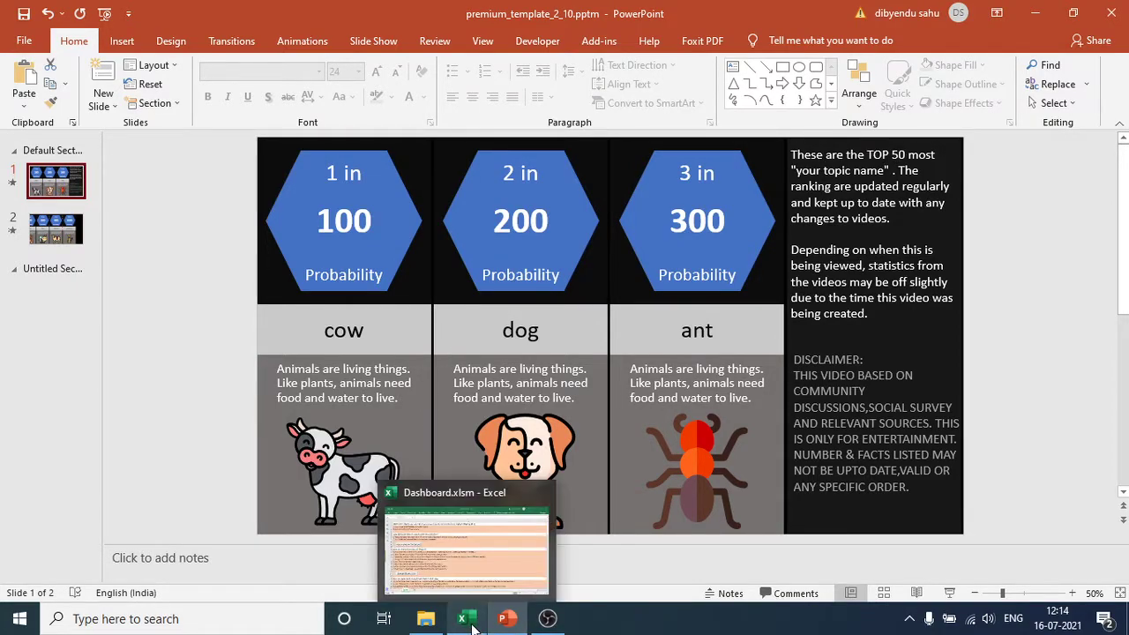
Step: Glance at Excel, then select the cow card's panel and the dog card's inner hexagon
left_click(468, 621)
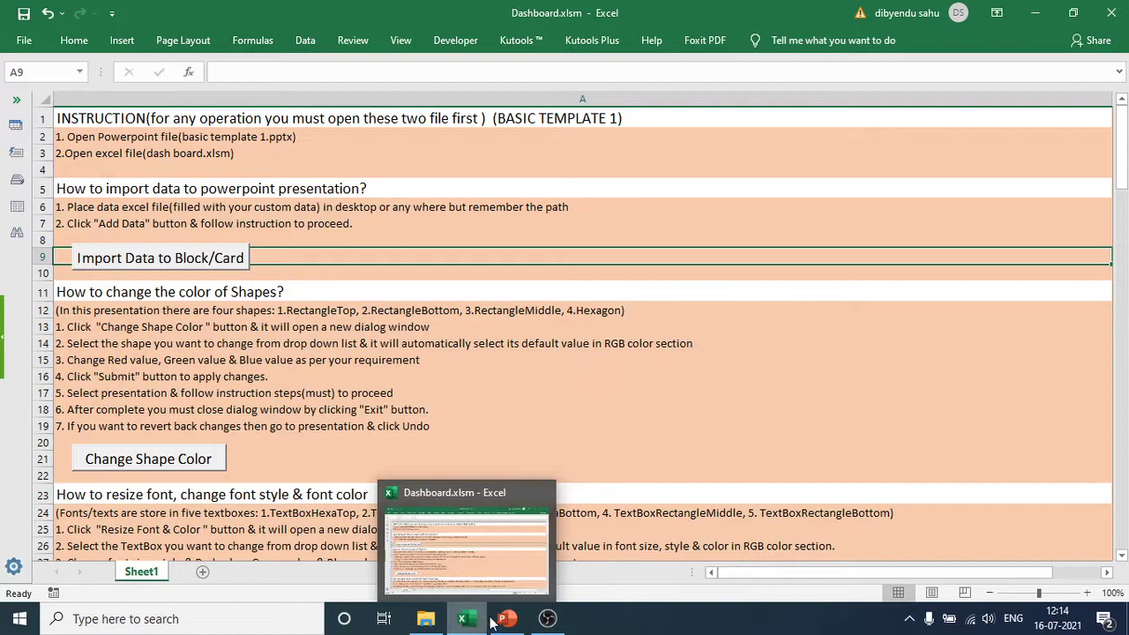
left_click(462, 618)
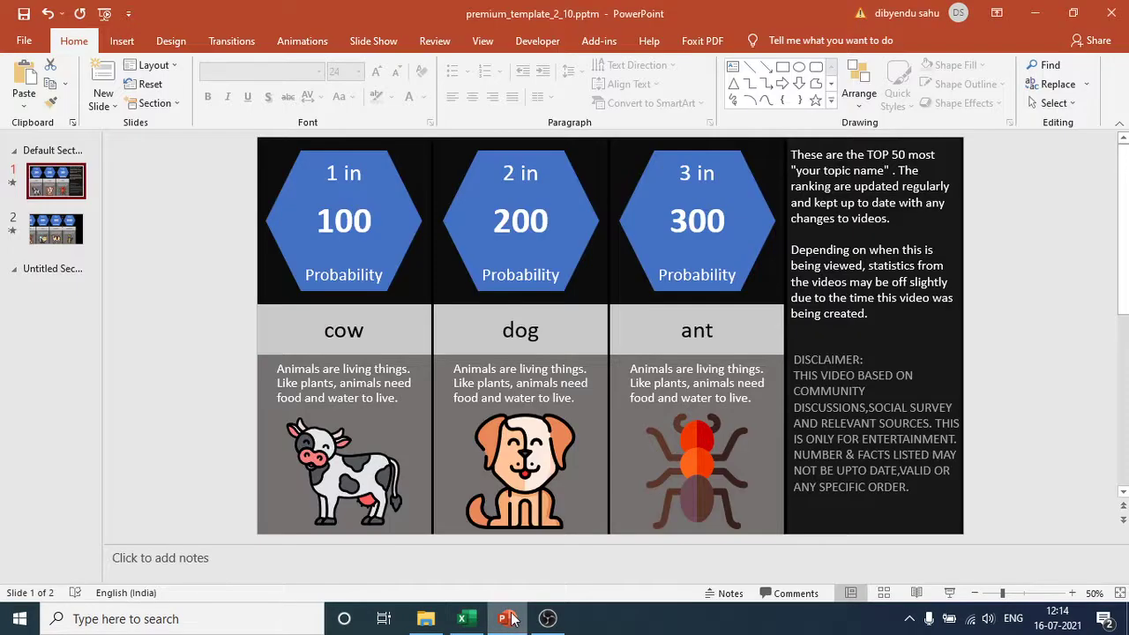
left_click(420, 276)
left_click(420, 281)
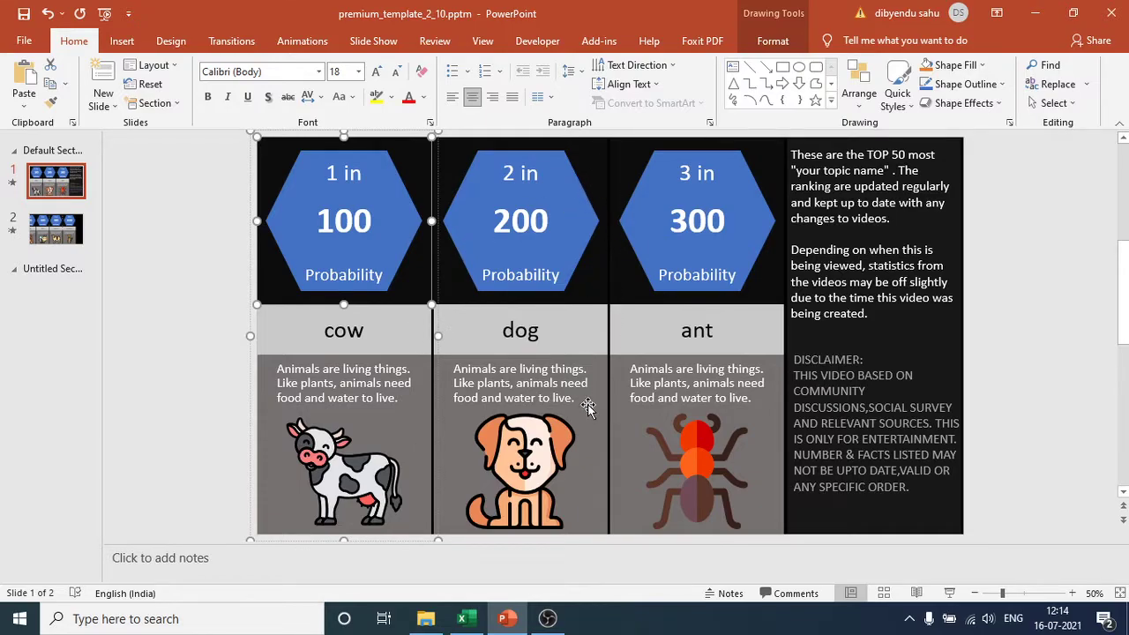
left_click(466, 436)
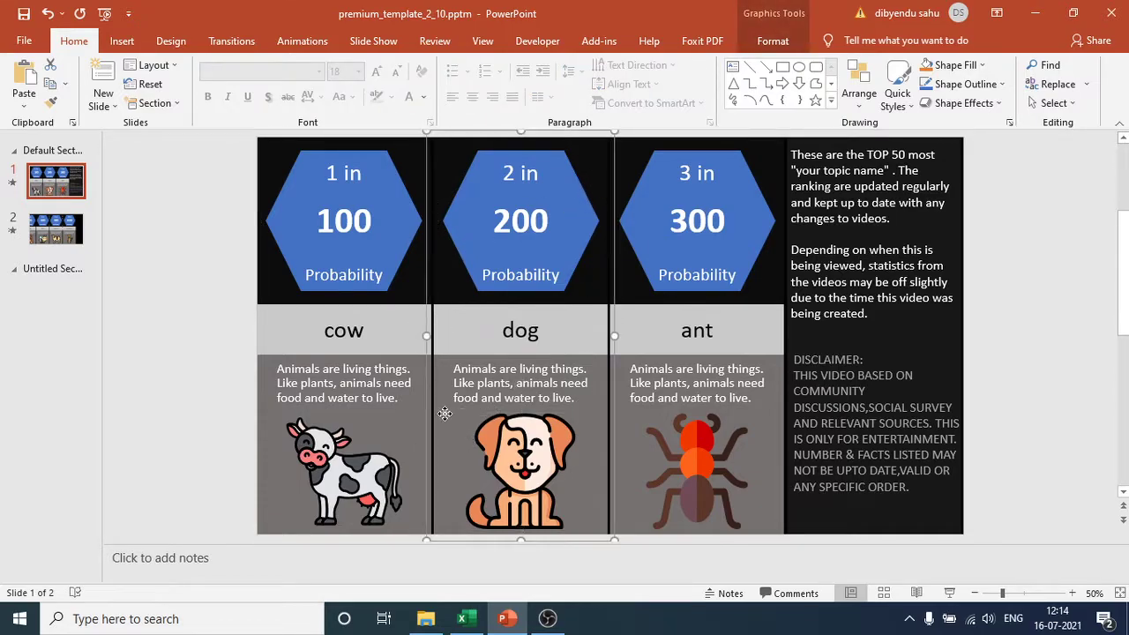
left_click(473, 253)
left_click(473, 254)
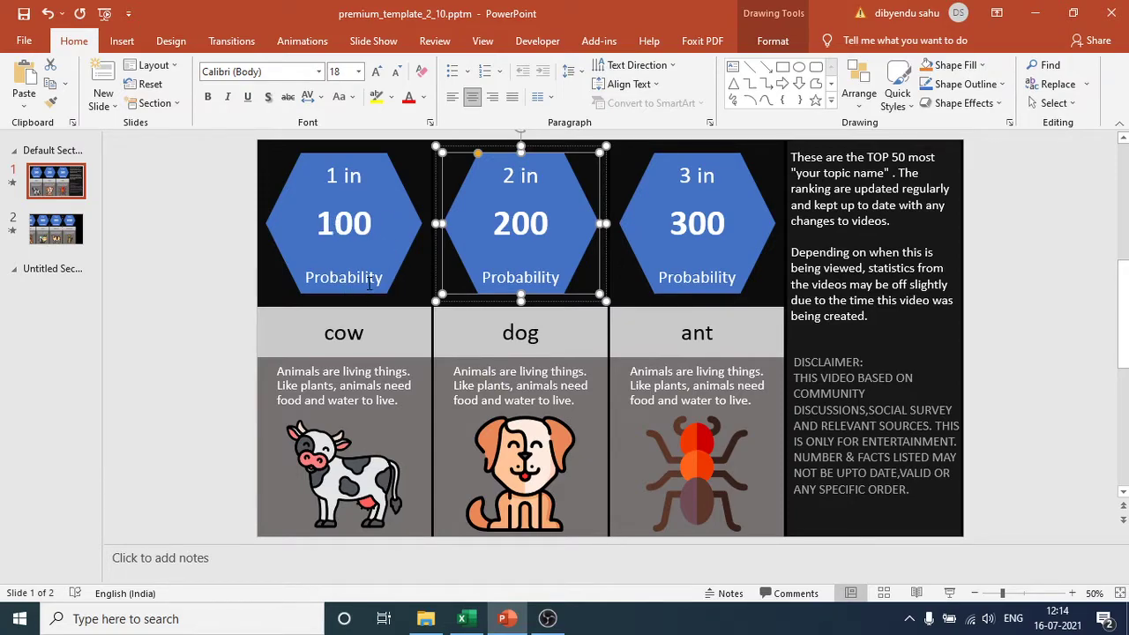
Step: Inspect the cow card's 100 text boxes and picture, then go to slide 2
left_click(367, 228)
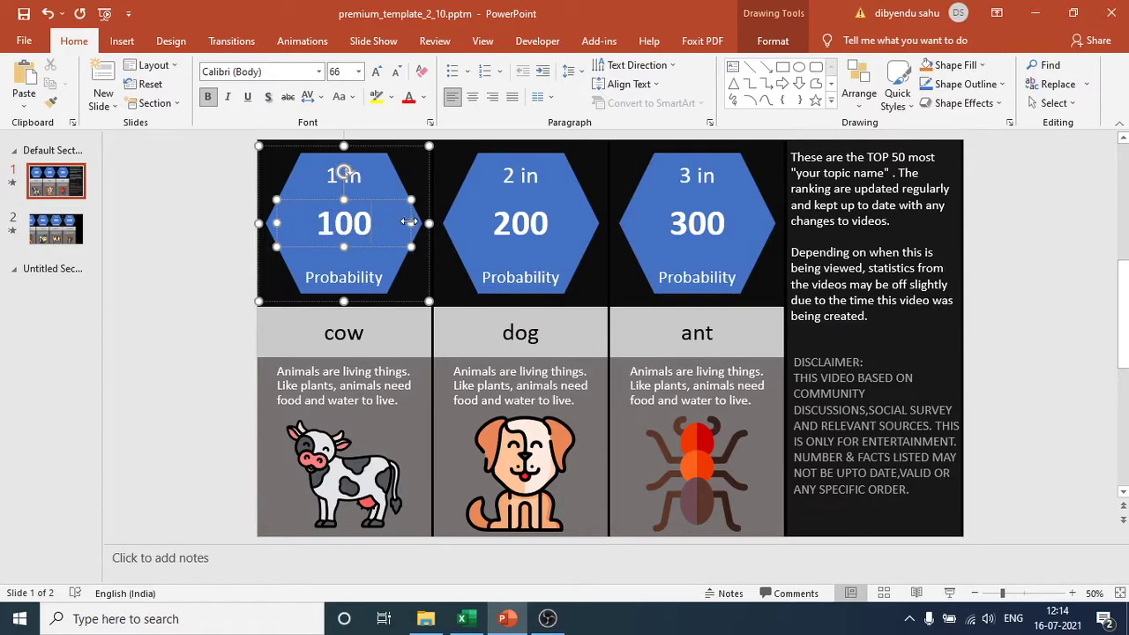
left_click(366, 501)
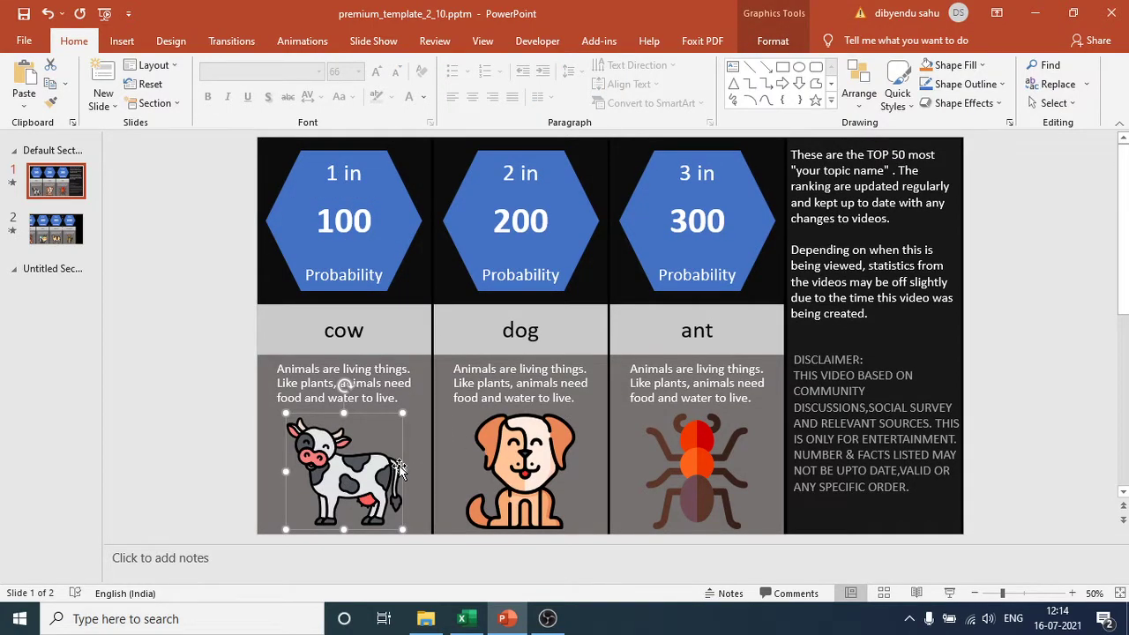
left_click(313, 225)
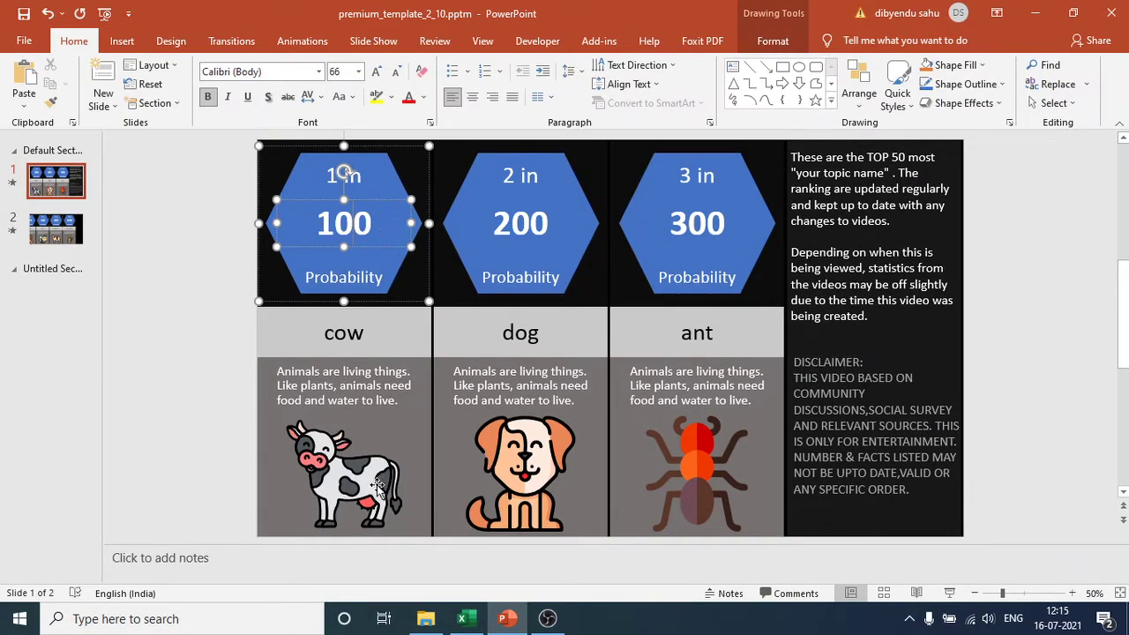
left_click(357, 477)
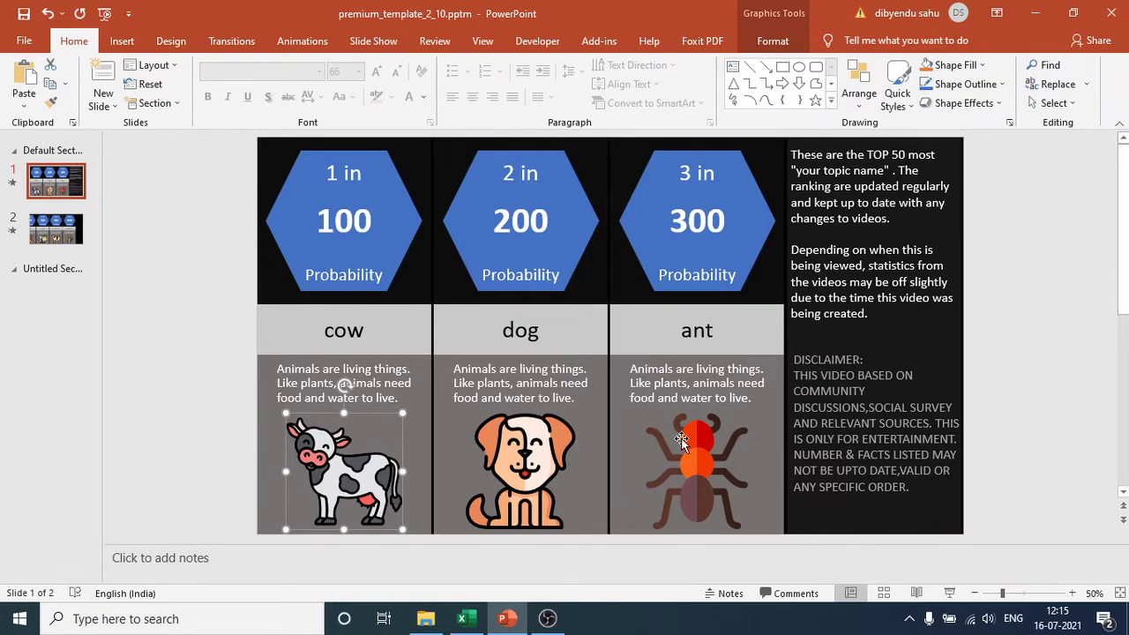
left_click(58, 232)
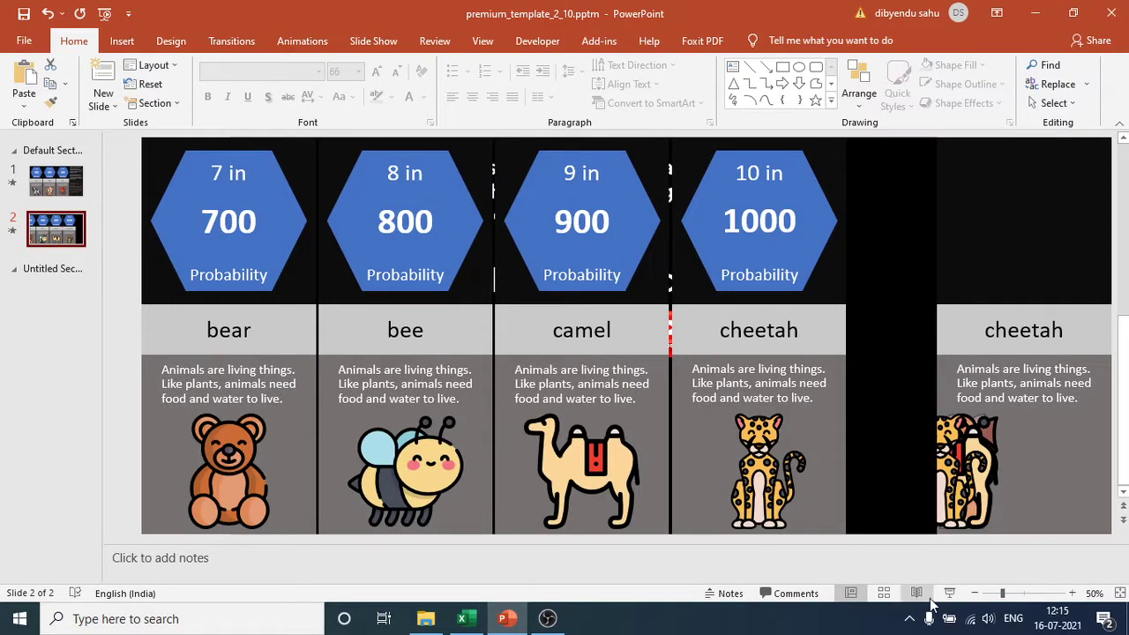
Step: Play and end the slideshow, then reselect the cow card's top hexagon on slide 1
left_click(949, 593)
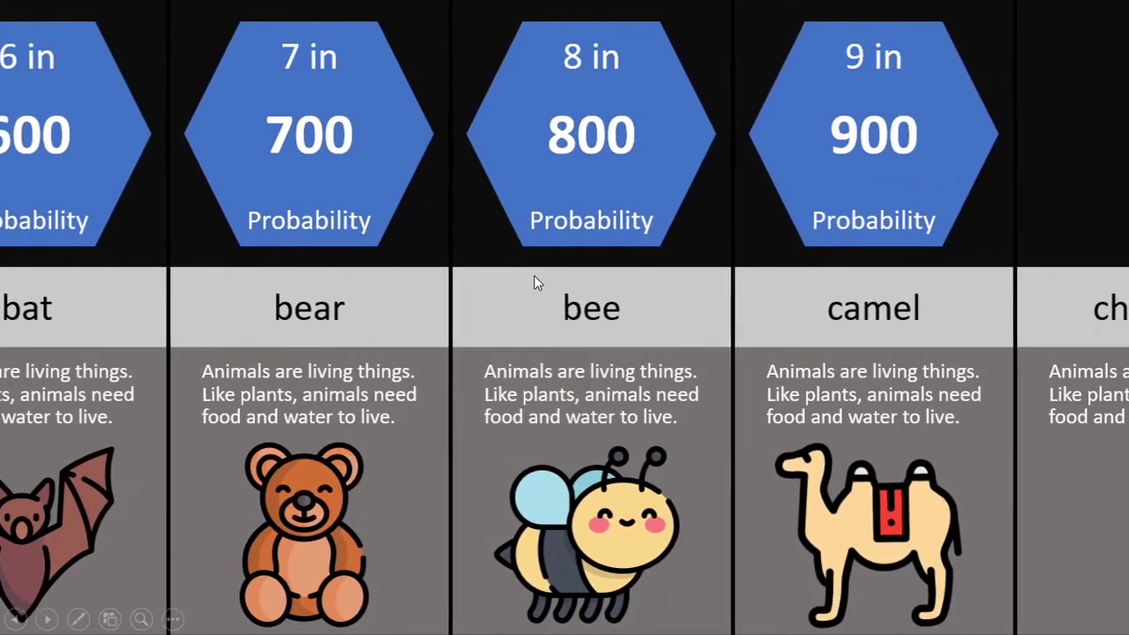
key("Escape")
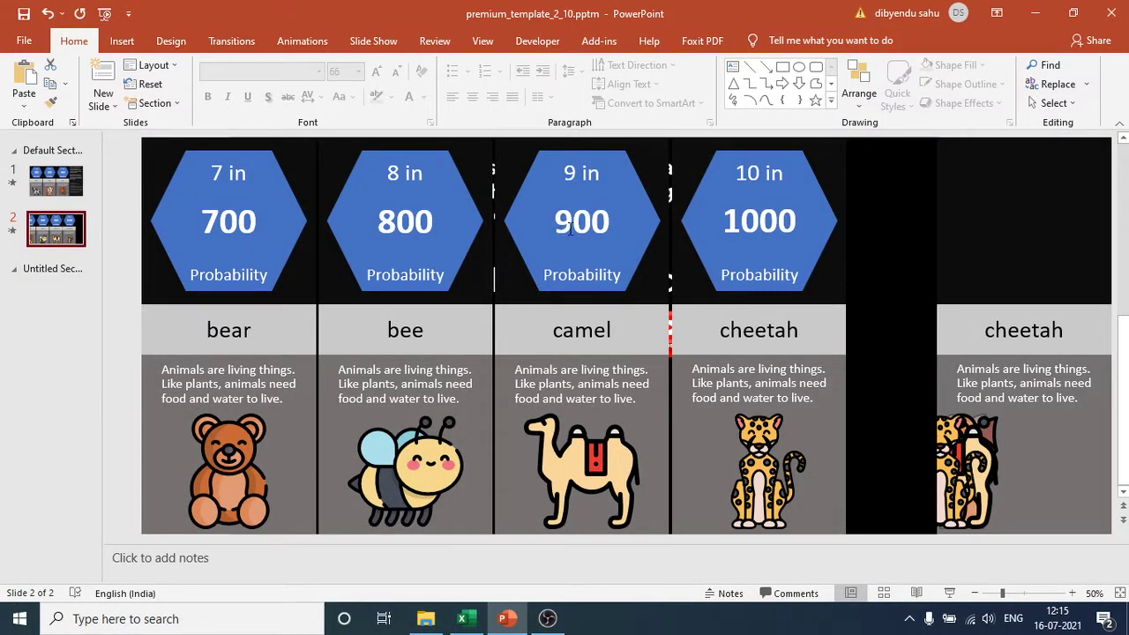
left_click(70, 194)
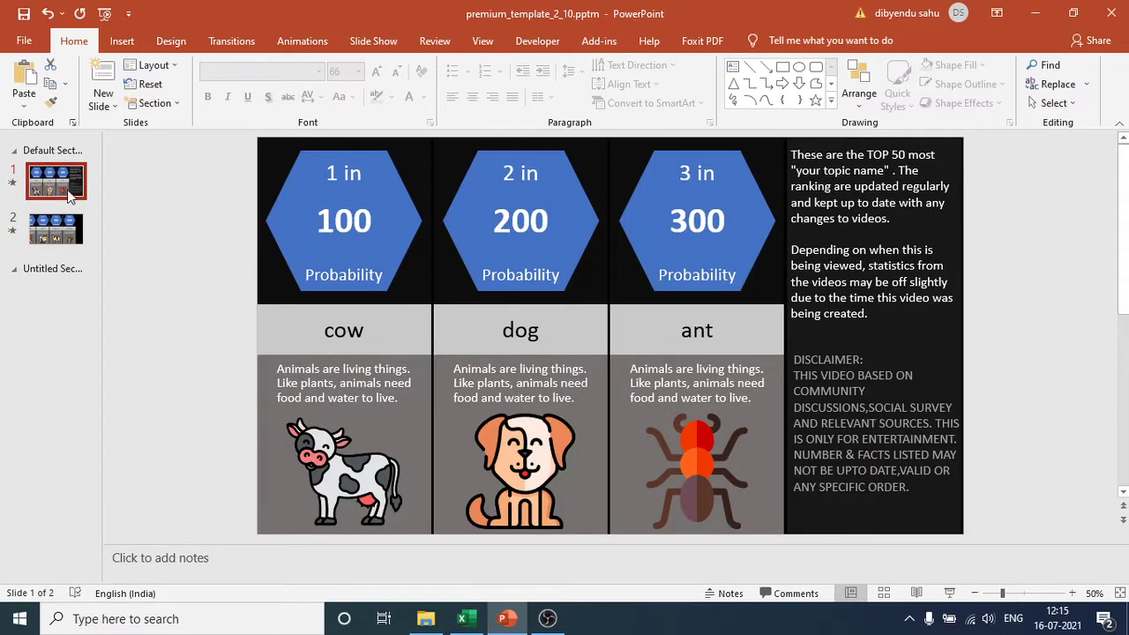
left_click(196, 236)
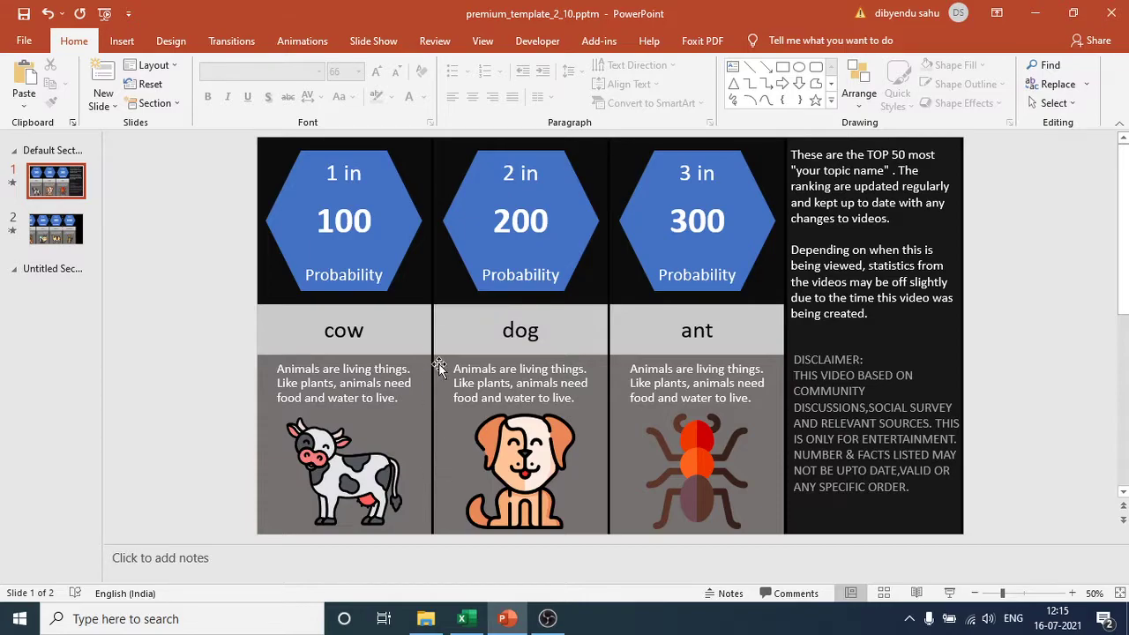
left_click(415, 290)
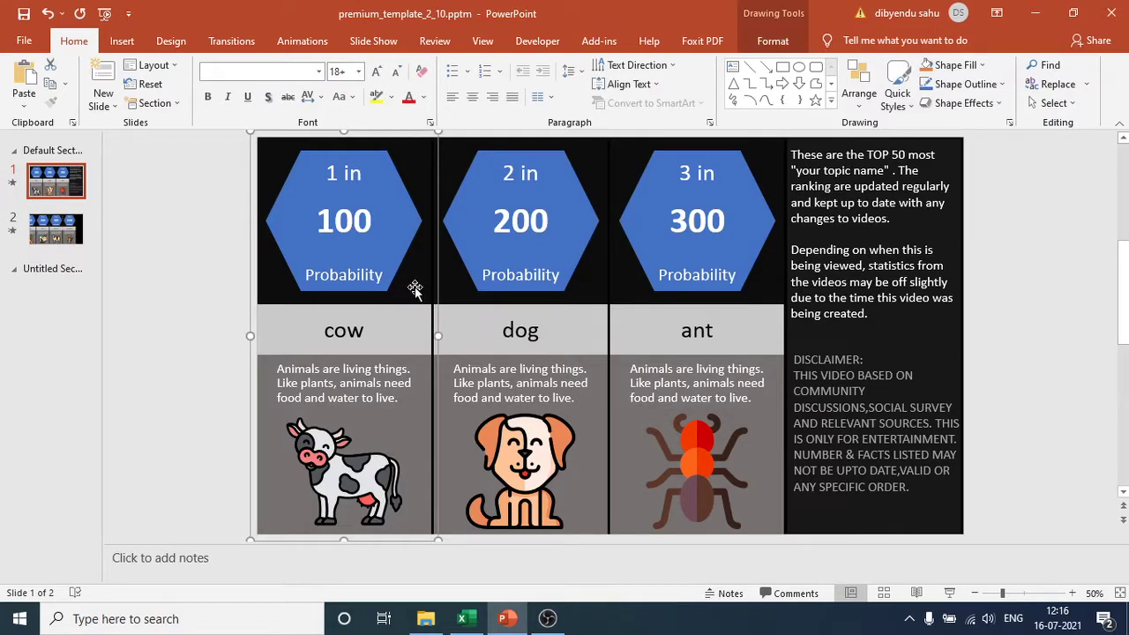
left_click(413, 286)
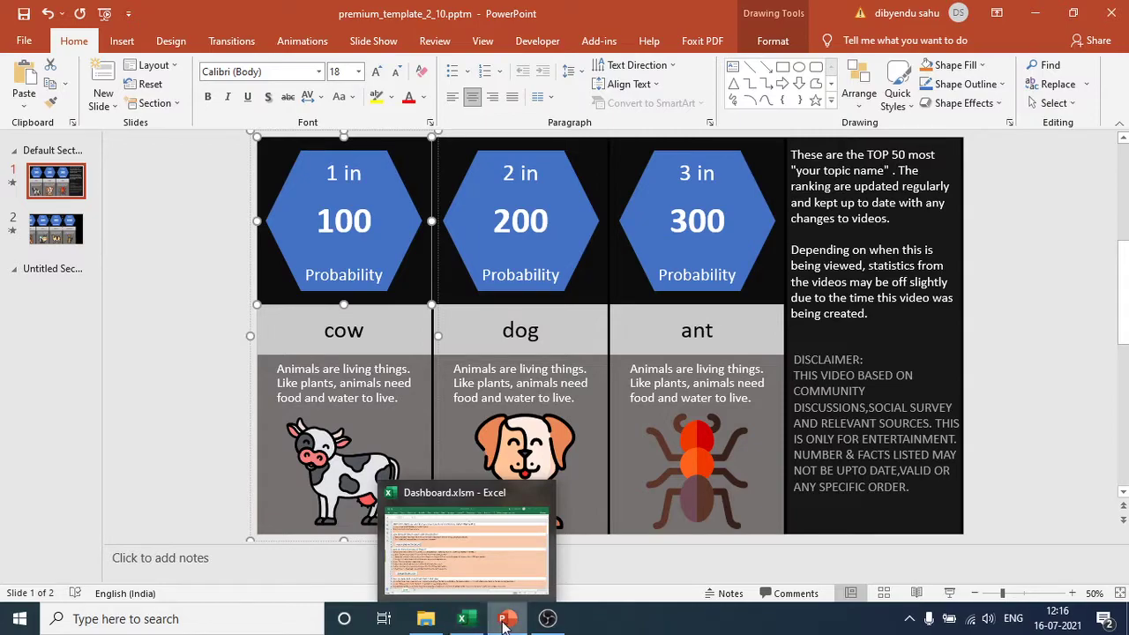
Step: Review the Dashboard.xlsm instructions, returning to 'How to change the color of Shapes?'
left_click(428, 551)
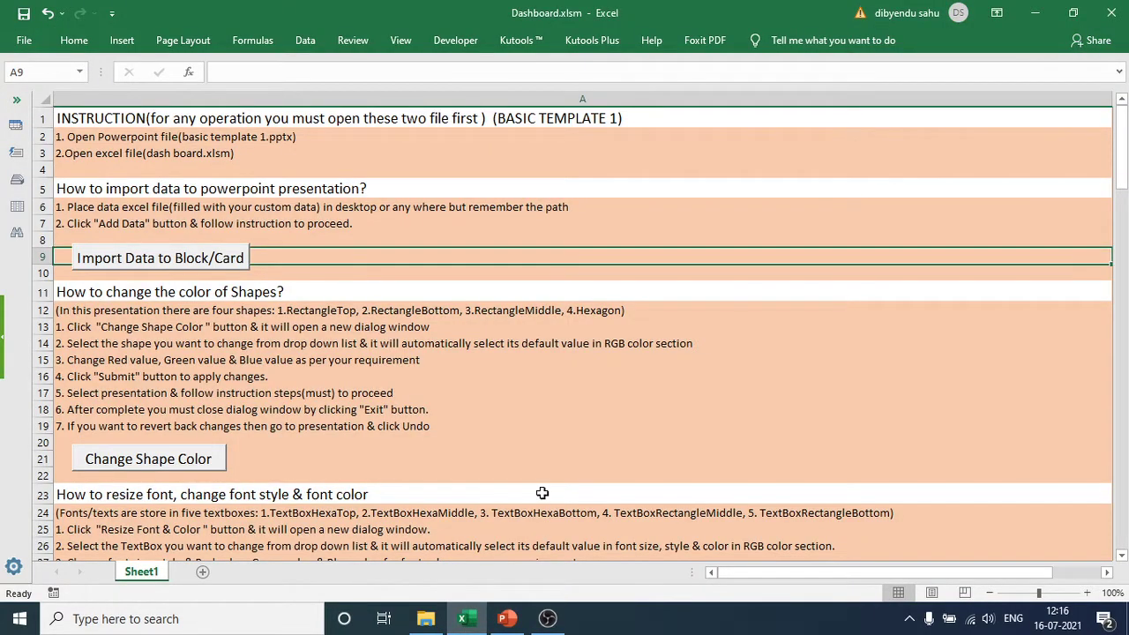
scroll(573, 423, "down", 8)
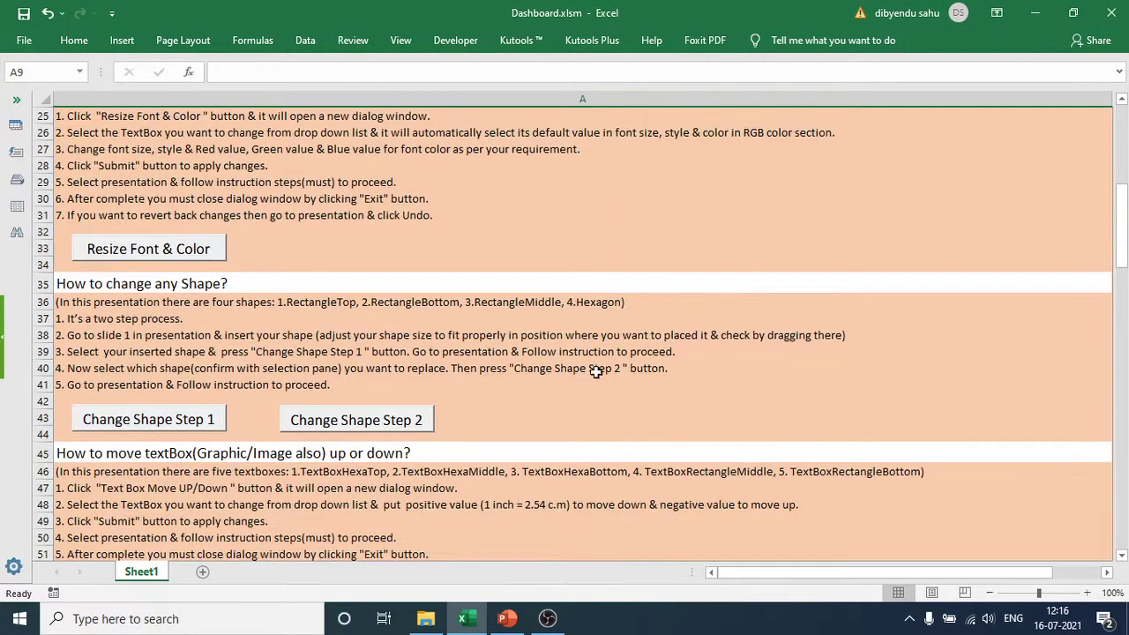
scroll(582, 373, "down", 2)
scroll(566, 374, "down", 5)
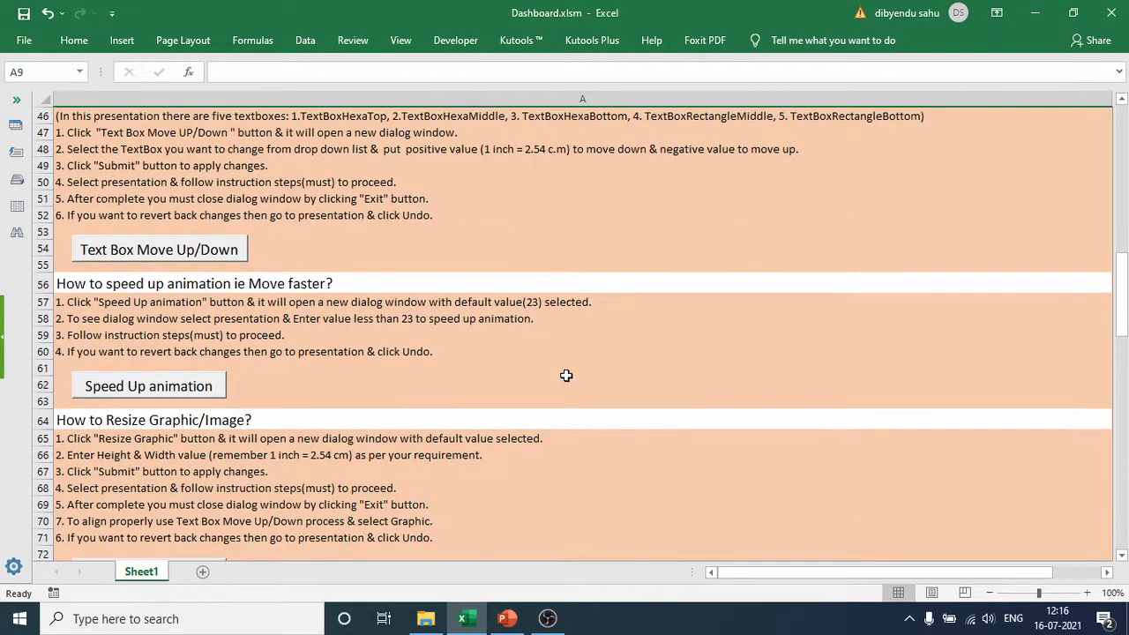
scroll(411, 377, "up", 4)
scroll(411, 377, "up", 10)
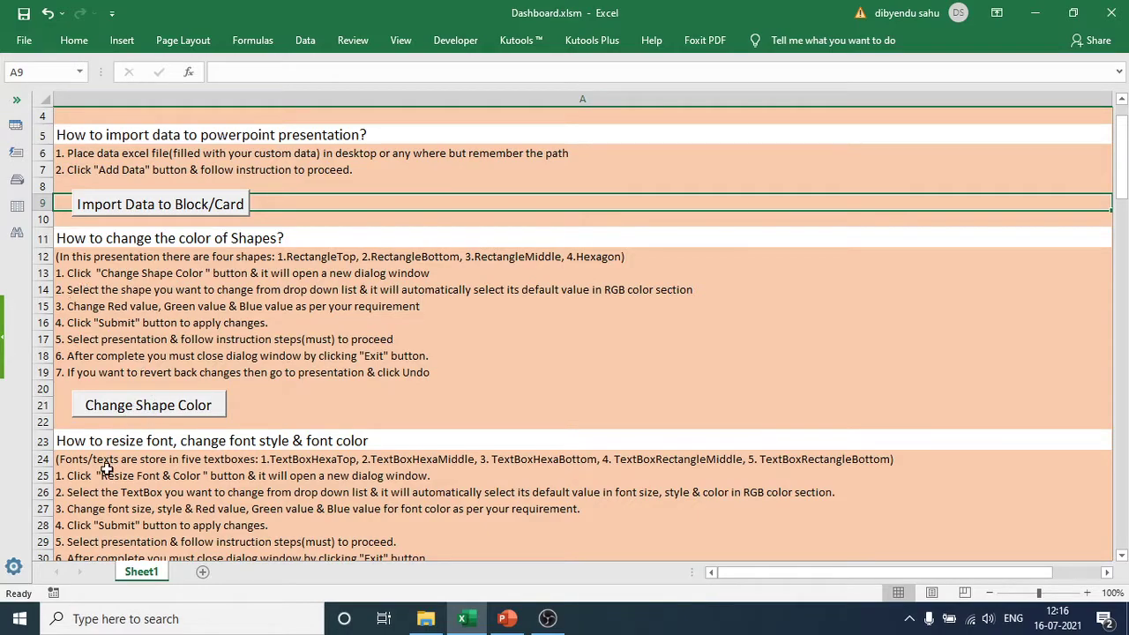
Step: Turn off Design Mode on the Developer tab and run the Change Shape Color macro
left_click(159, 415)
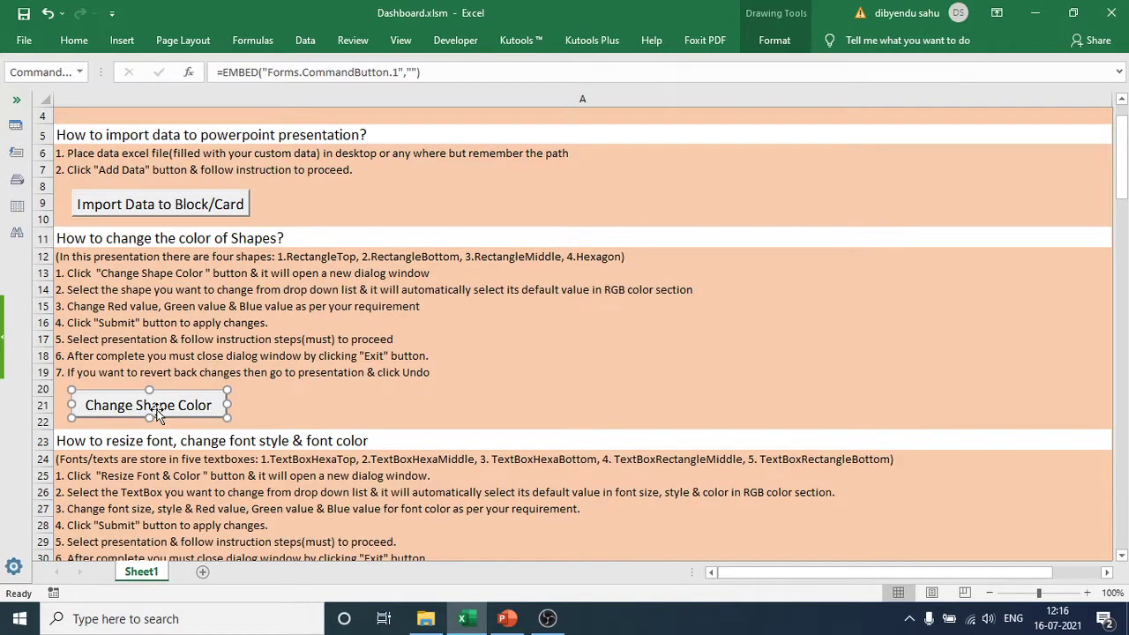
left_click(455, 41)
left_click(395, 93)
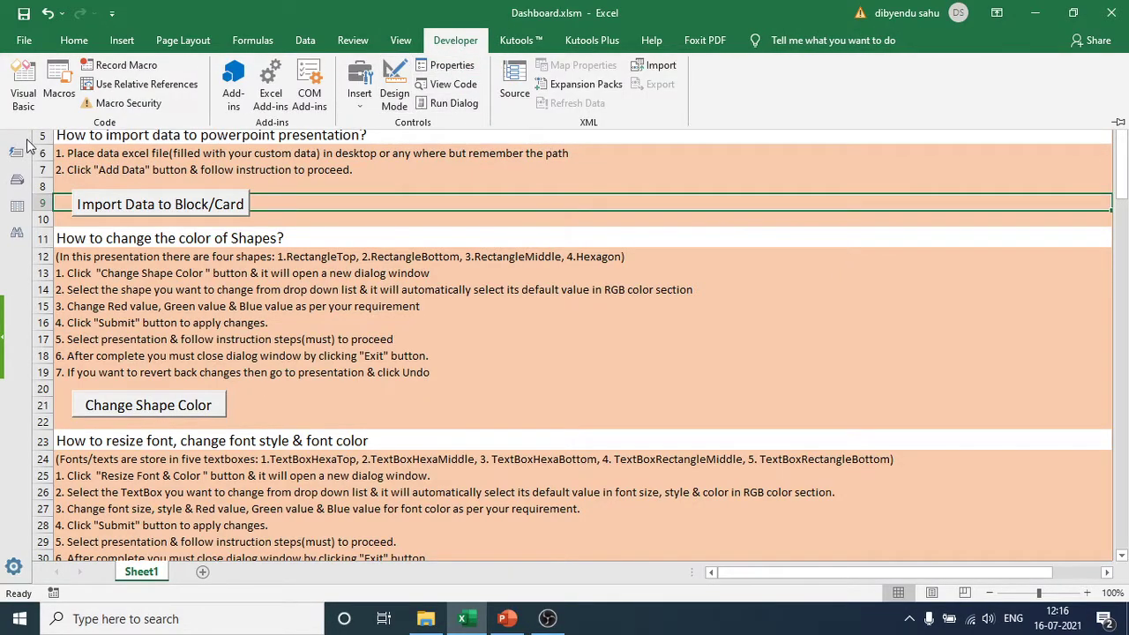
left_click(1117, 125)
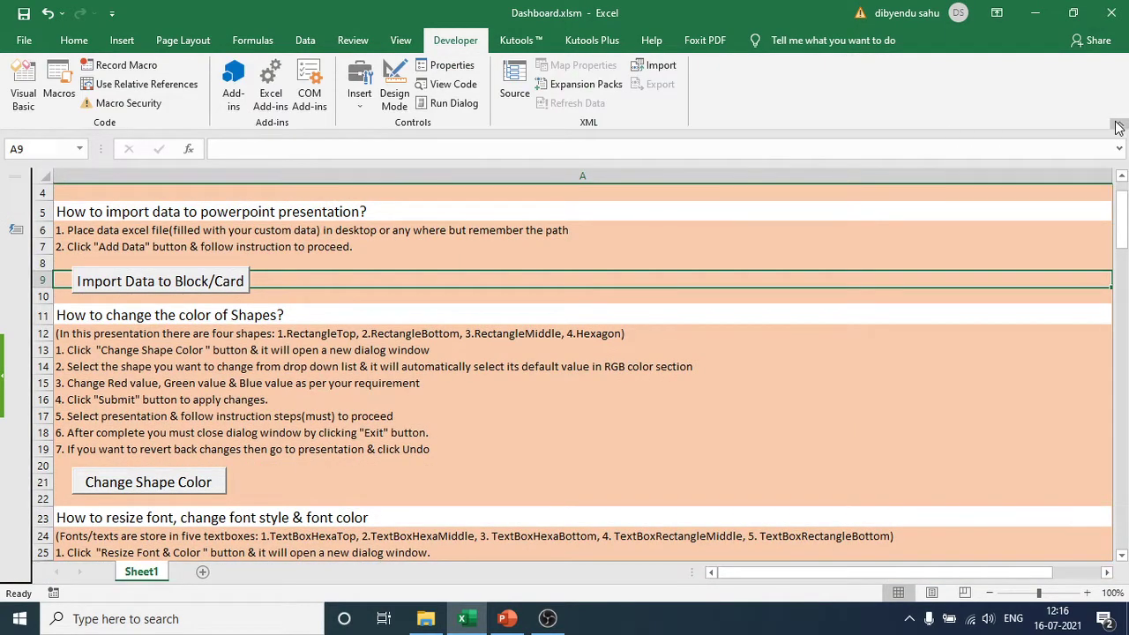
left_click(1116, 125)
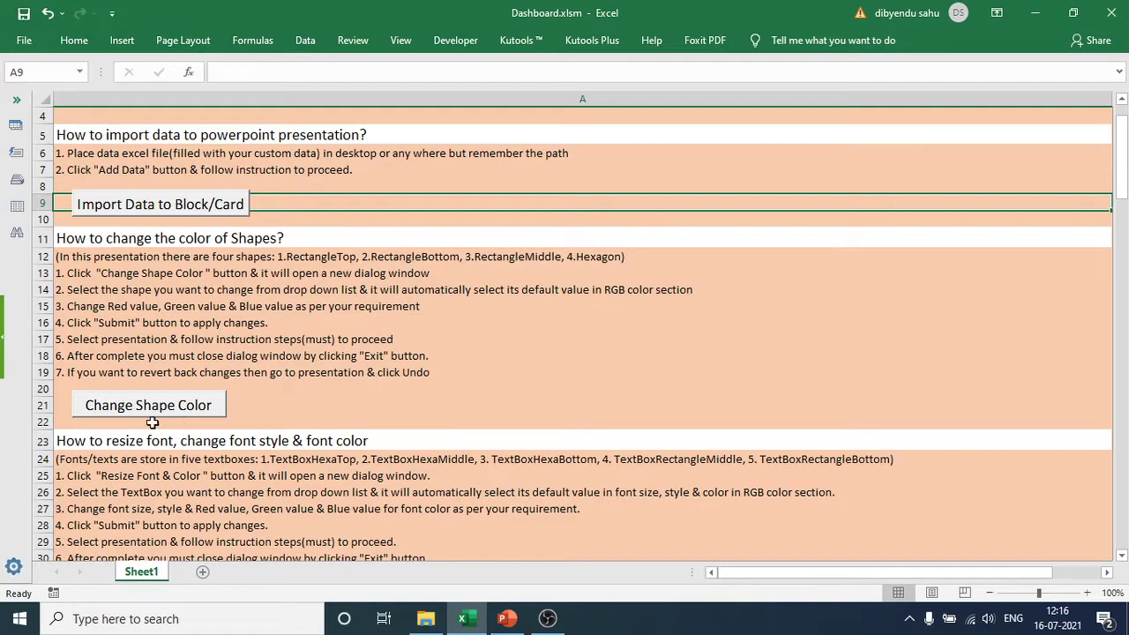
left_click(153, 410)
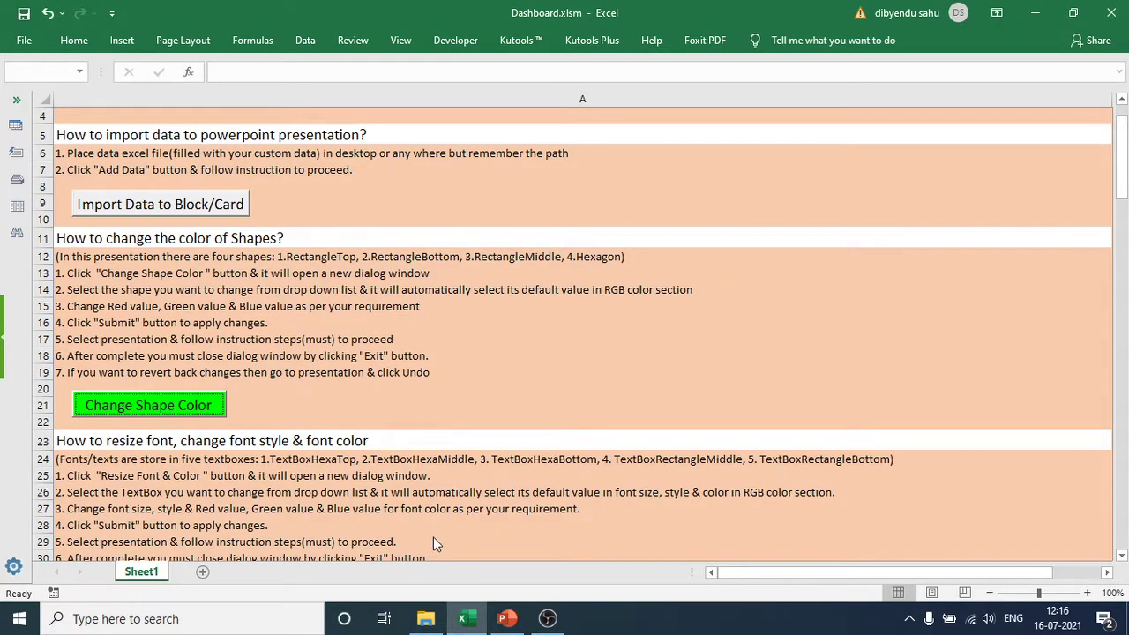
Step: In the Add Color to Shape form, change Cards/Blocks from 30 to 10
left_click(509, 621)
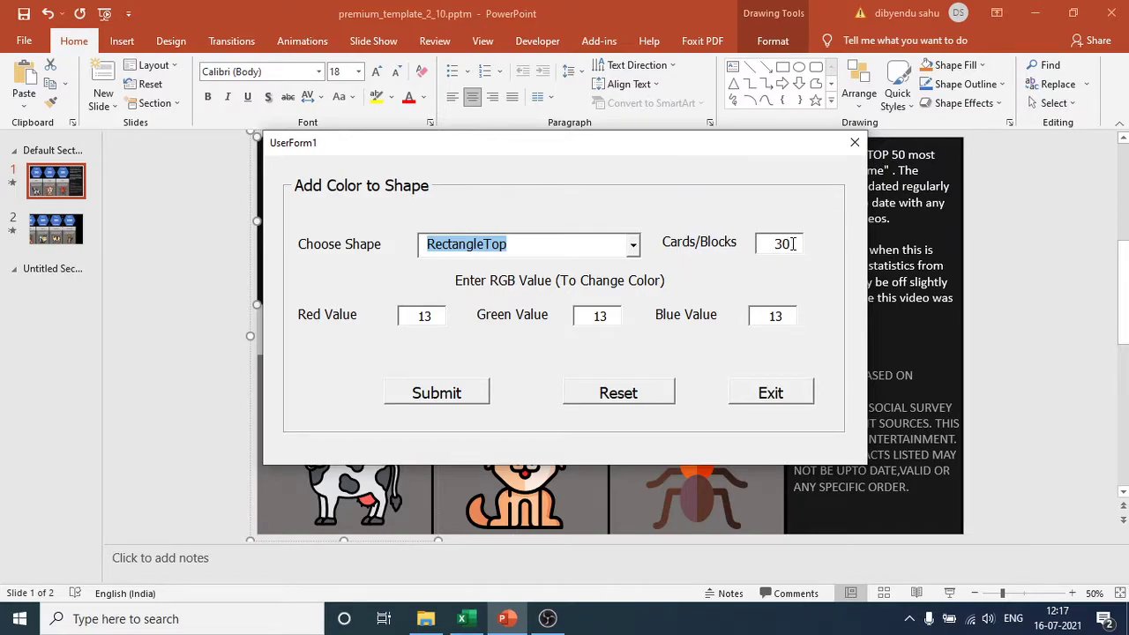
left_click_drag(792, 244, 765, 246)
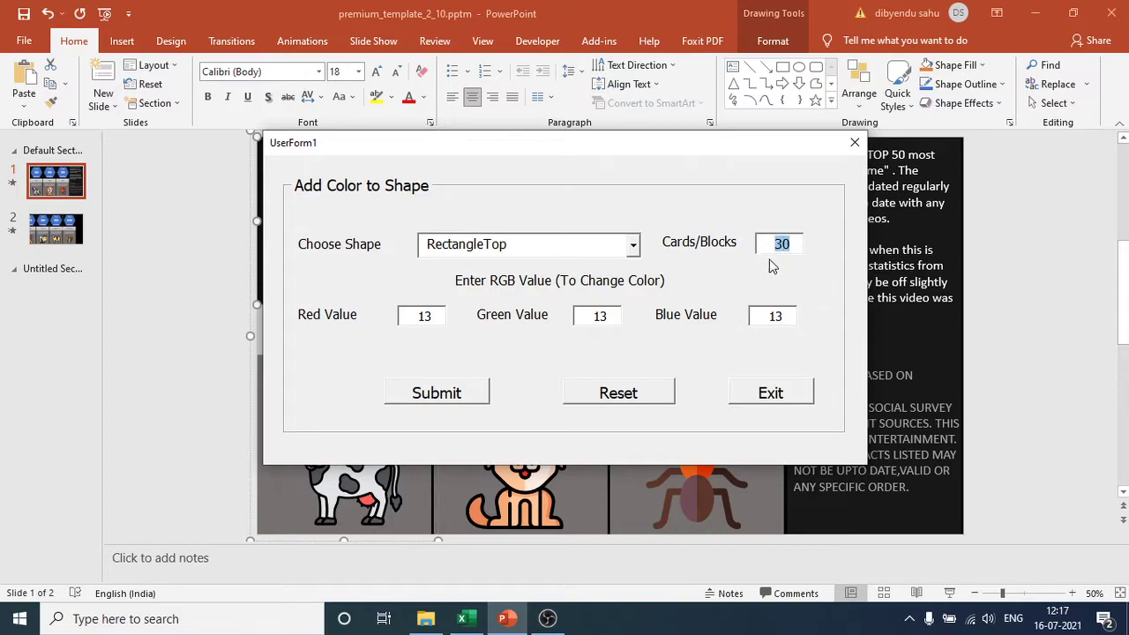
type("10")
left_click_drag(564, 155, 865, 243)
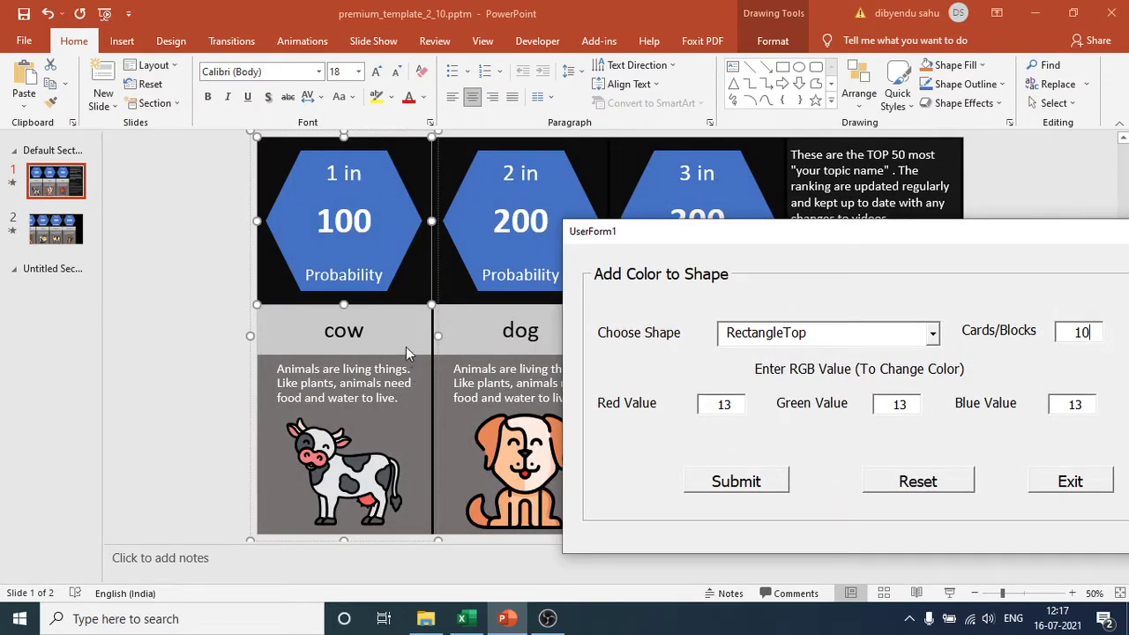
left_click_drag(856, 243, 705, 196)
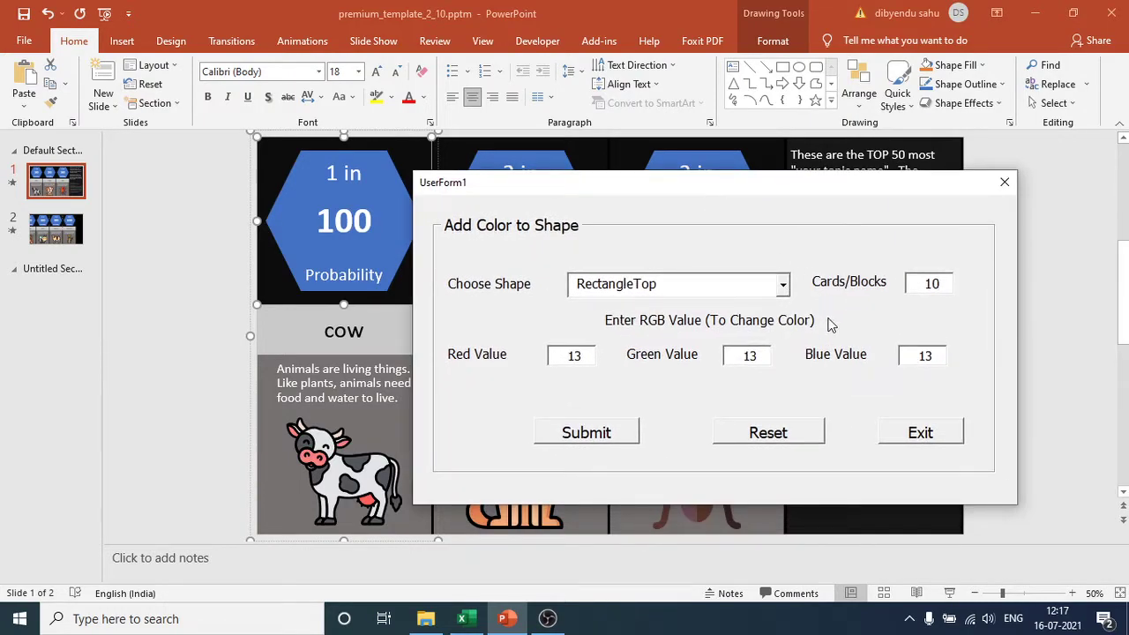
left_click(782, 284)
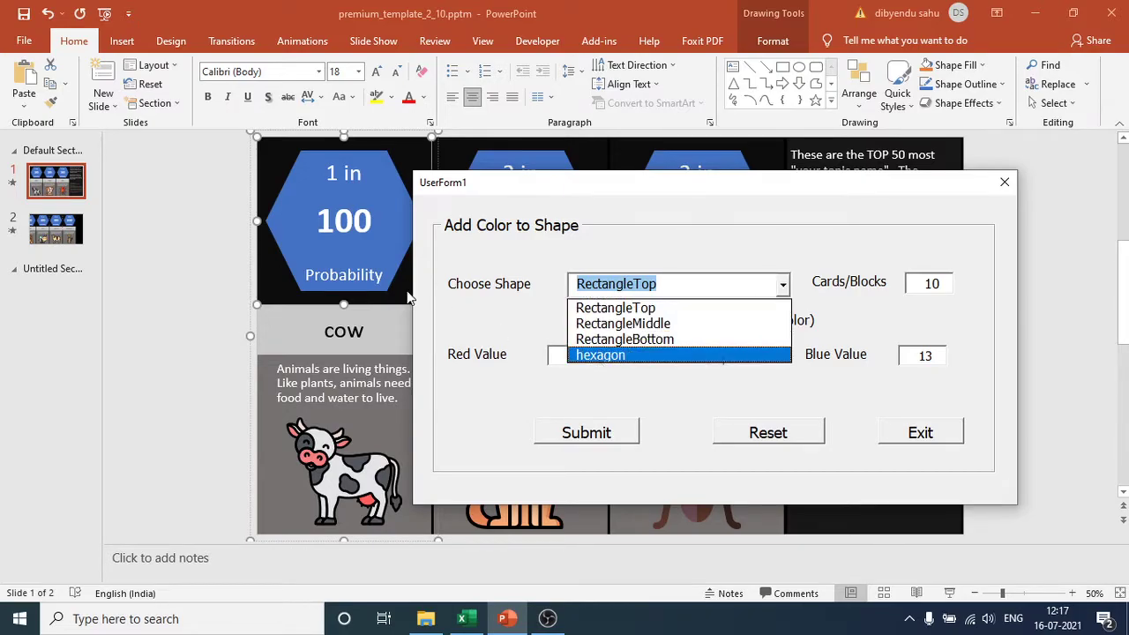
Step: Keep RectangleTop as the shape and raise its Red value from 13 to 130
left_click(785, 286)
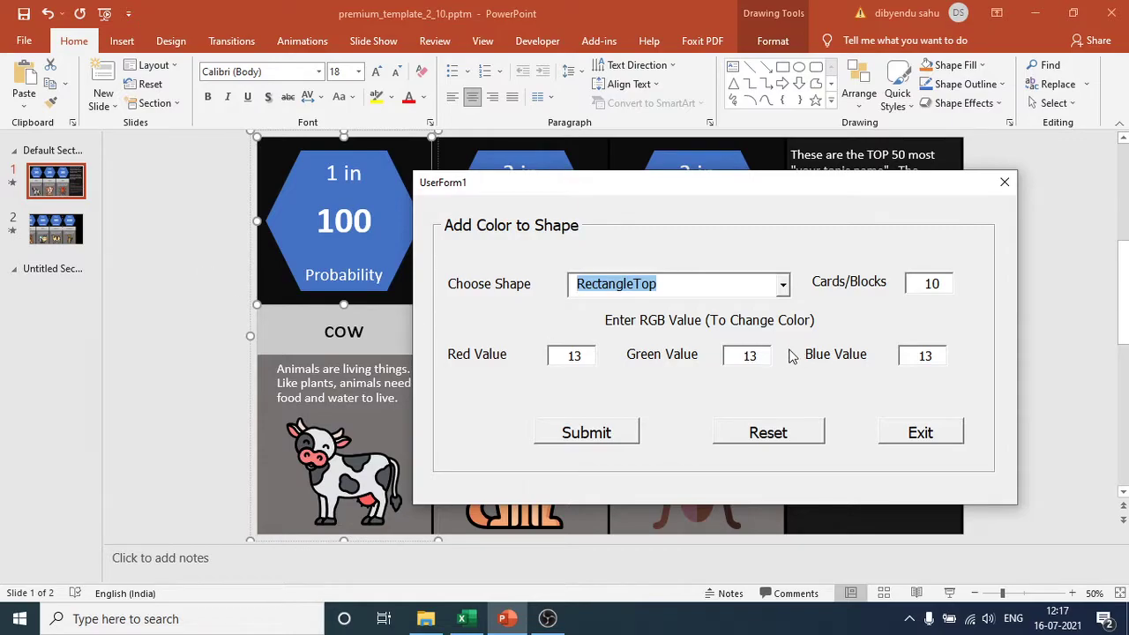
left_click(584, 355)
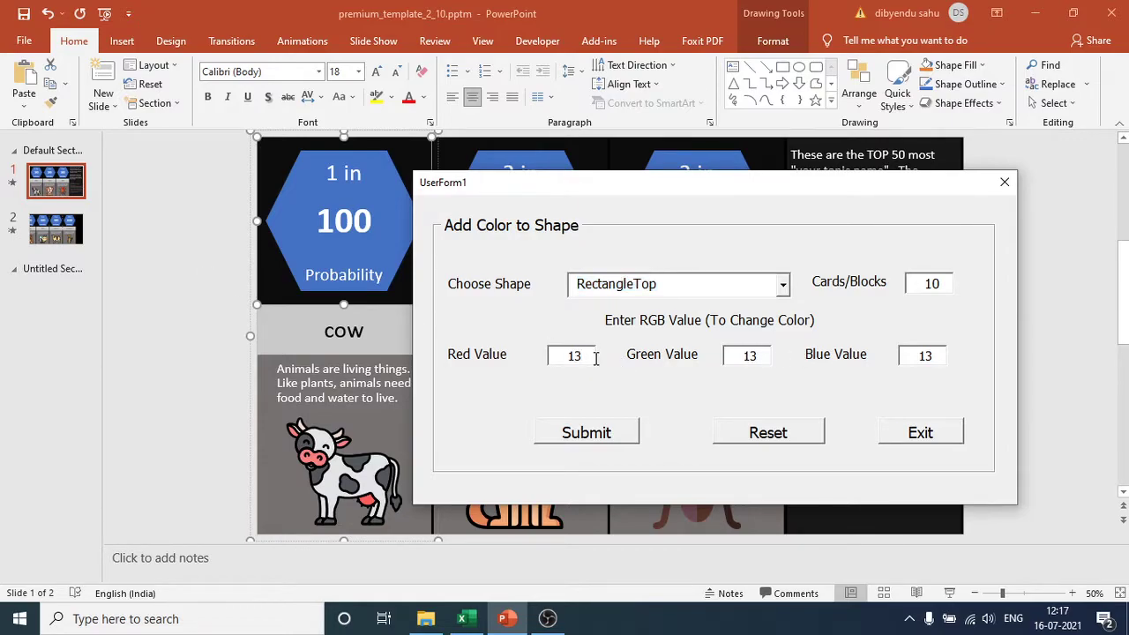
type("0")
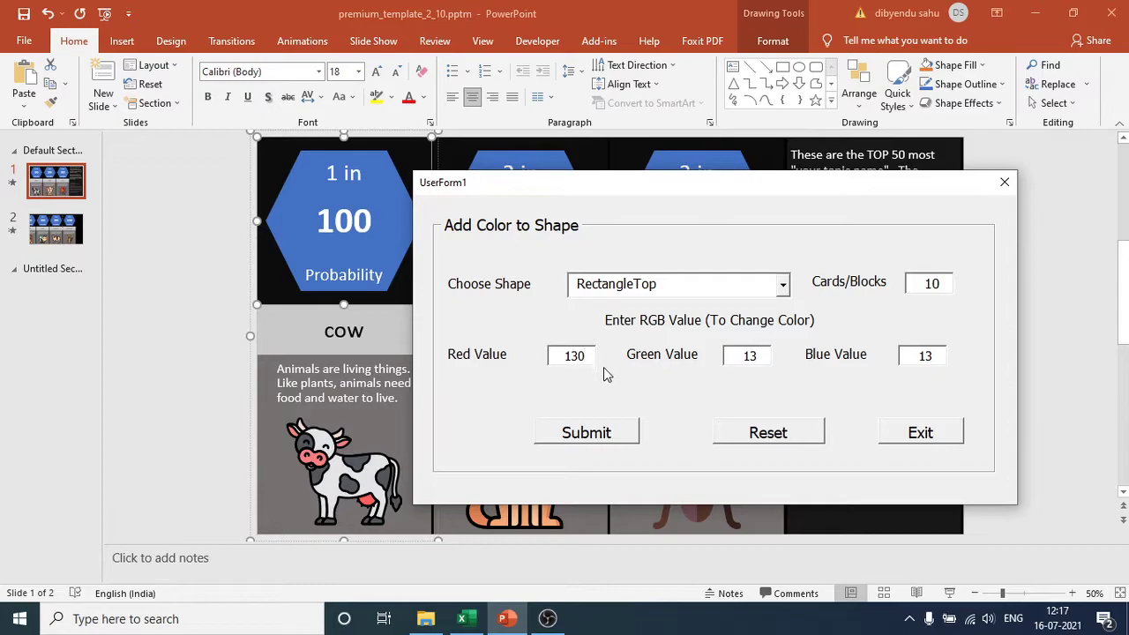